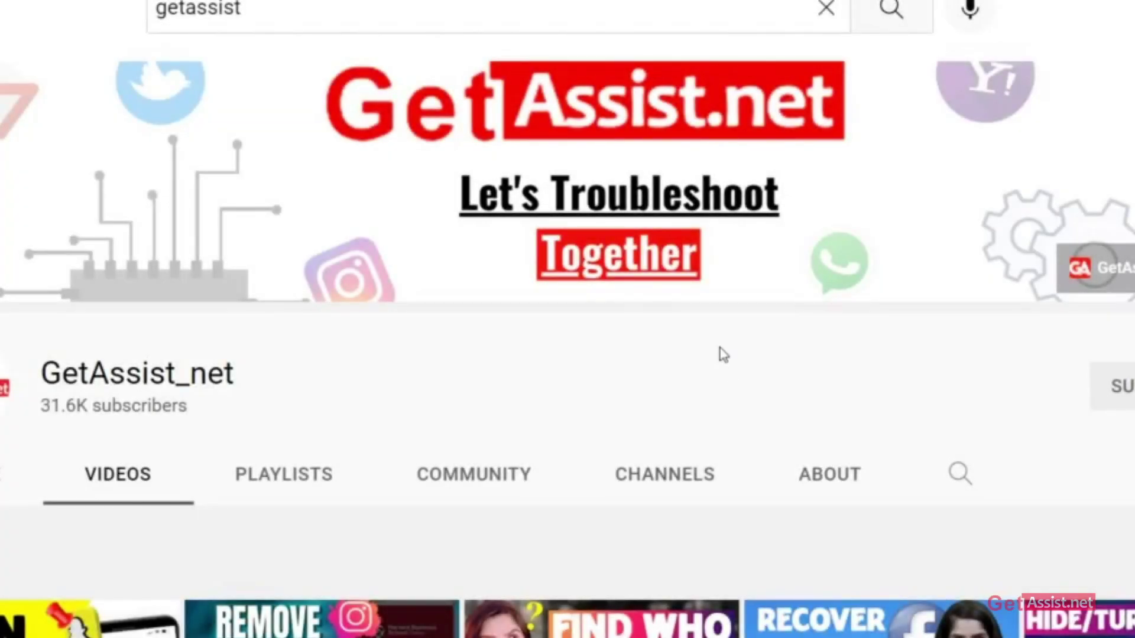
{"action": "scroll", "coordinate": [723, 355], "scroll_direction": "down", "scroll_amount": 1}
{"action": "scroll", "coordinate": [722, 355], "scroll_direction": "down", "scroll_amount": 2}
{"action": "scroll", "coordinate": [723, 355], "scroll_direction": "down", "scroll_amount": 1}
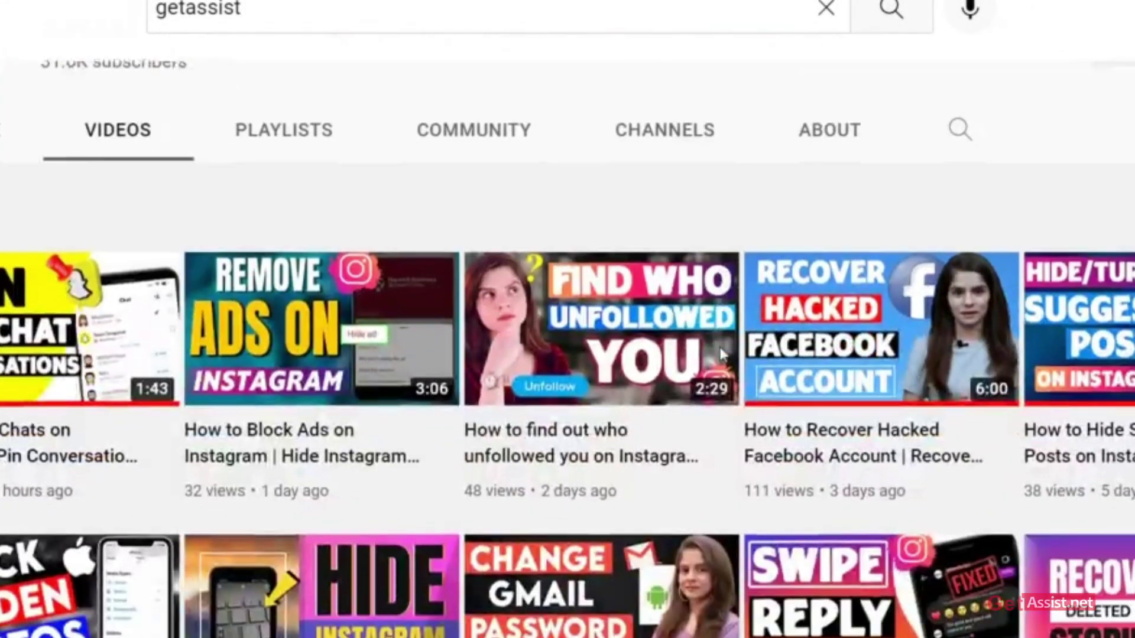
{"action": "scroll", "coordinate": [722, 355], "scroll_direction": "down", "scroll_amount": 1}
{"action": "scroll", "coordinate": [723, 354], "scroll_direction": "down", "scroll_amount": 2}
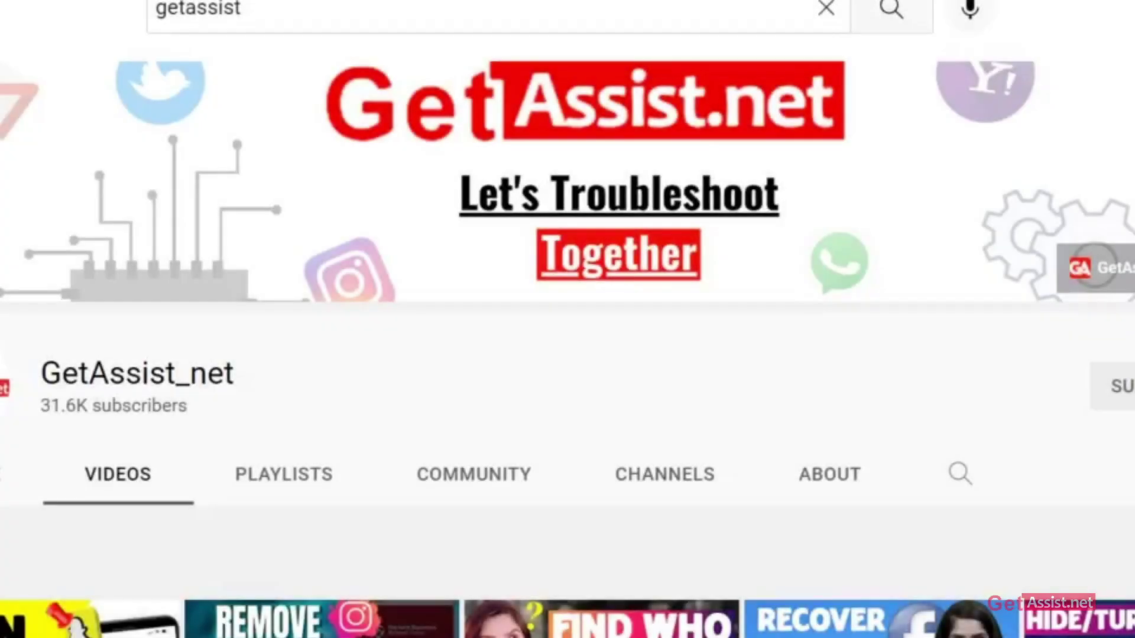
{"action": "scroll", "coordinate": [723, 355], "scroll_direction": "down", "scroll_amount": 1}
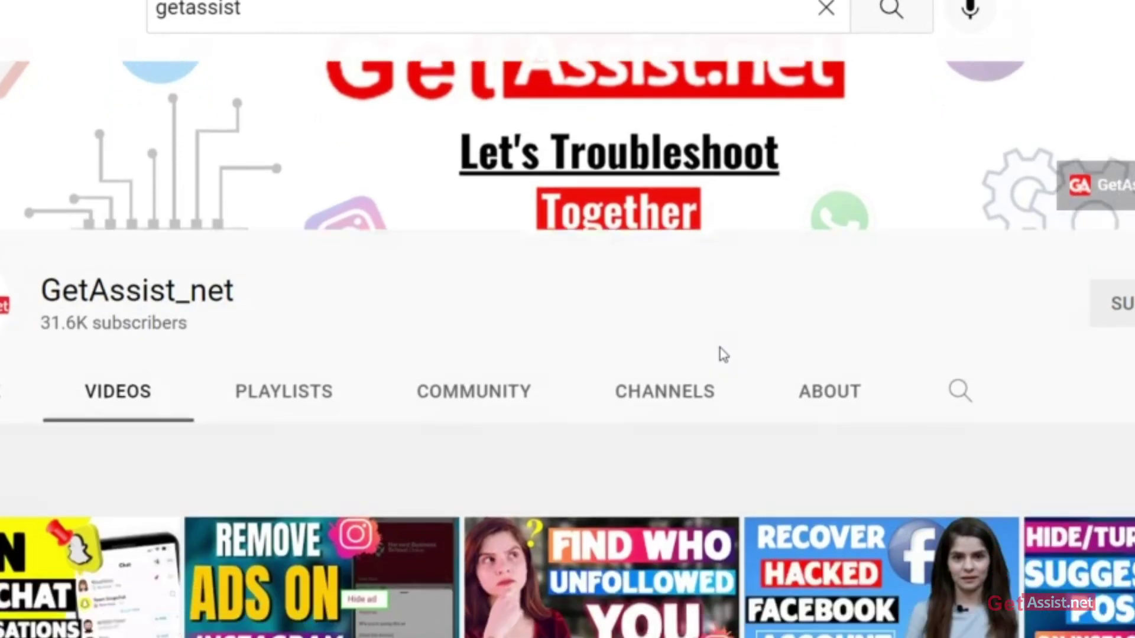
{"action": "scroll", "coordinate": [723, 355], "scroll_direction": "down", "scroll_amount": 1}
{"action": "scroll", "coordinate": [723, 355], "scroll_direction": "down", "scroll_amount": 1}
{"action": "scroll", "coordinate": [723, 355], "scroll_direction": "down", "scroll_amount": 1}
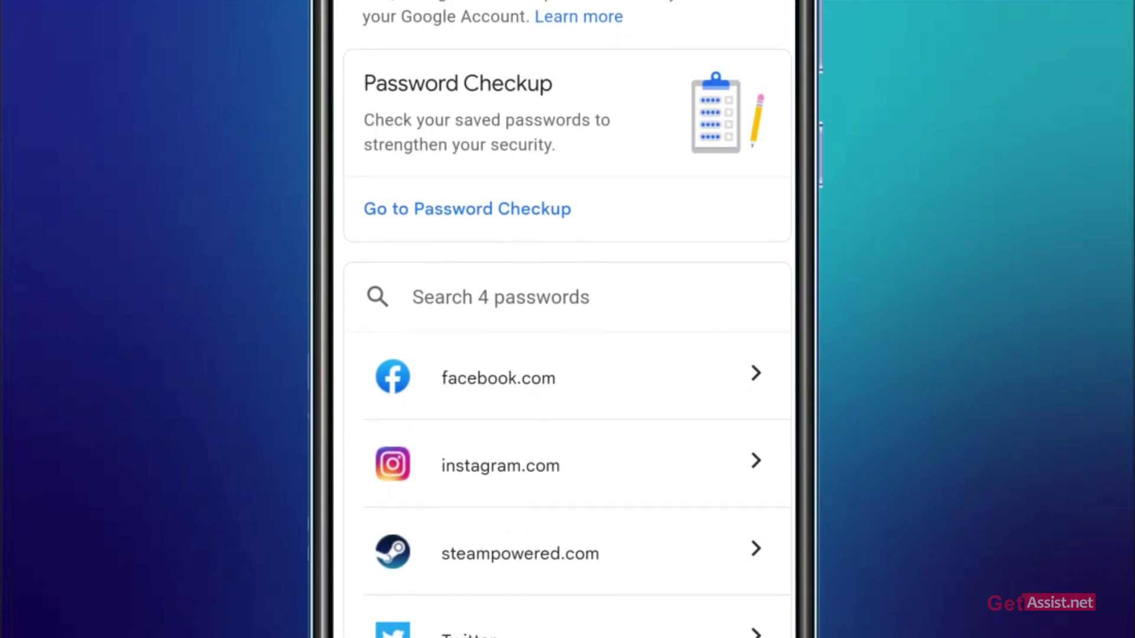
{"action": "scroll", "coordinate": [567, 354], "scroll_direction": "down", "scroll_amount": 3}
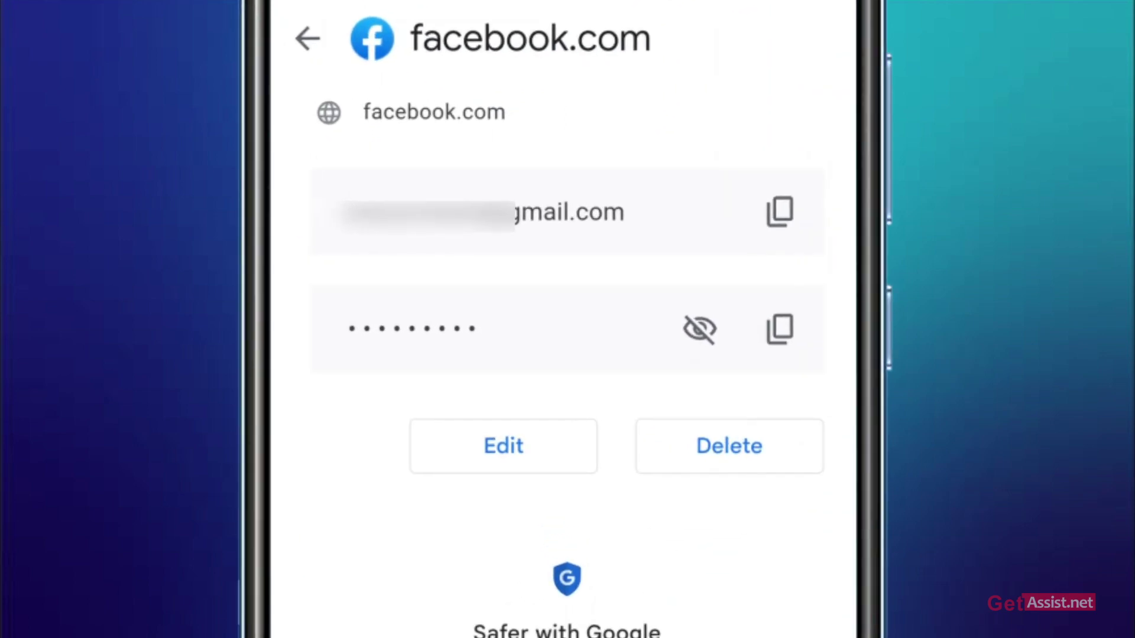
{"action": "left_click", "coordinate": [699, 329]}
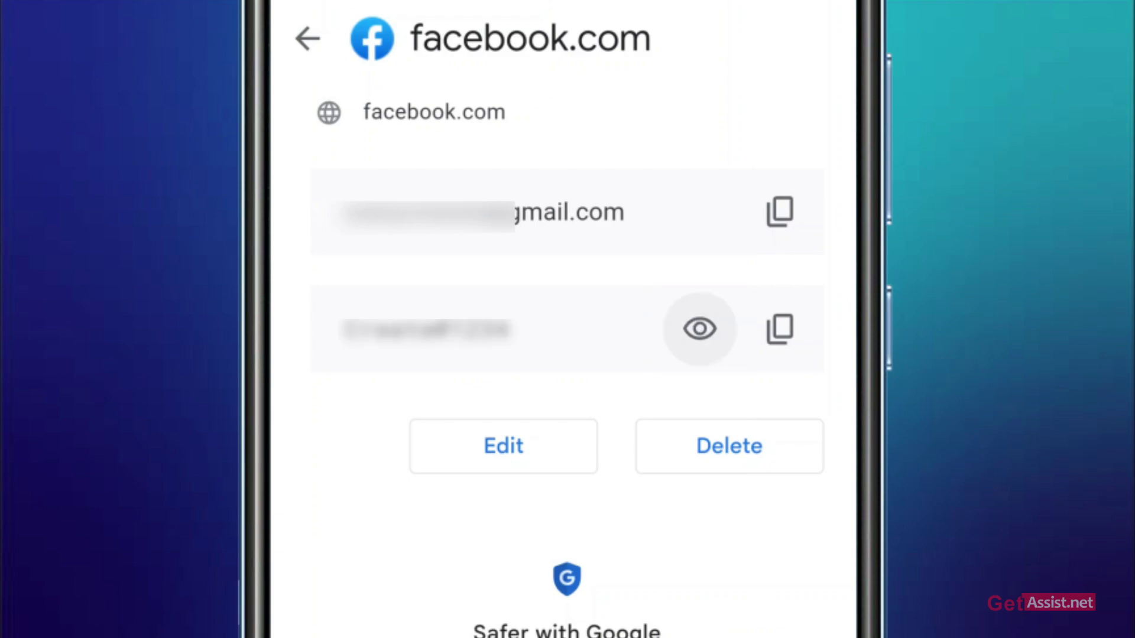
{"action": "left_click", "coordinate": [699, 330]}
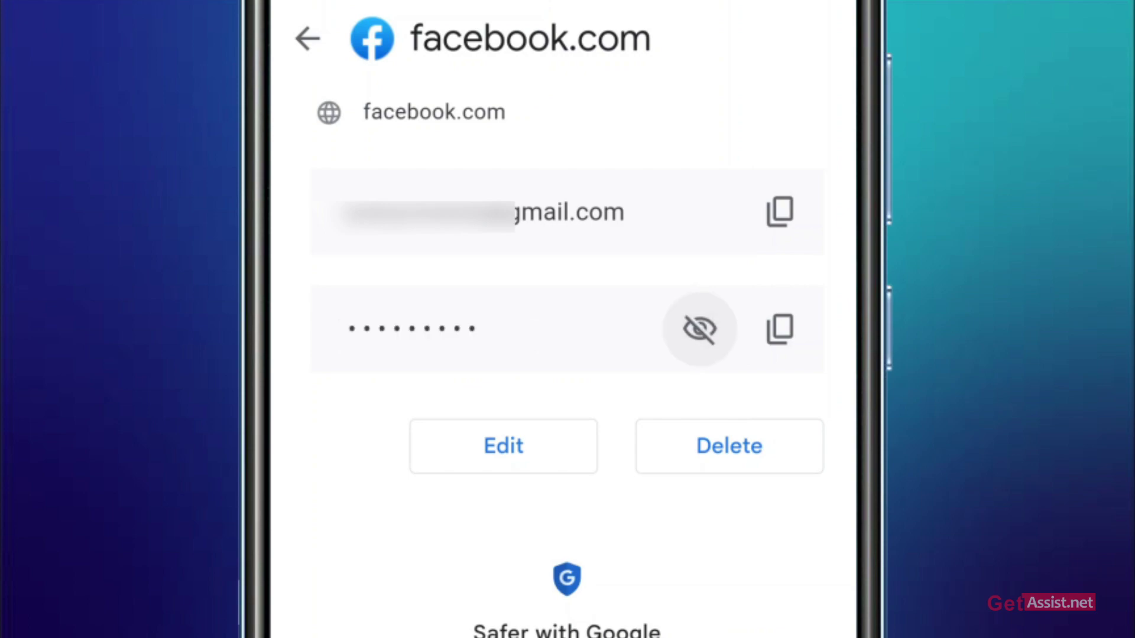